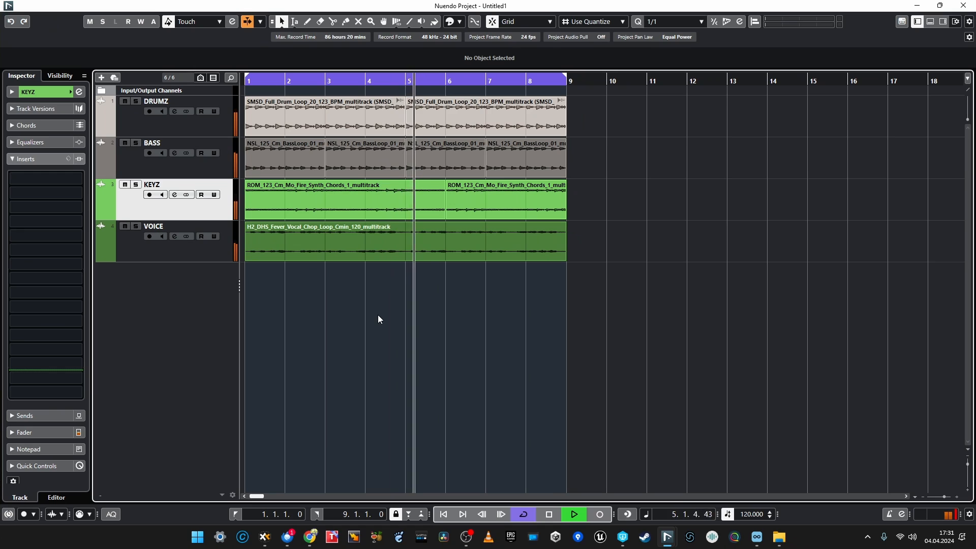
pyautogui.press('space')
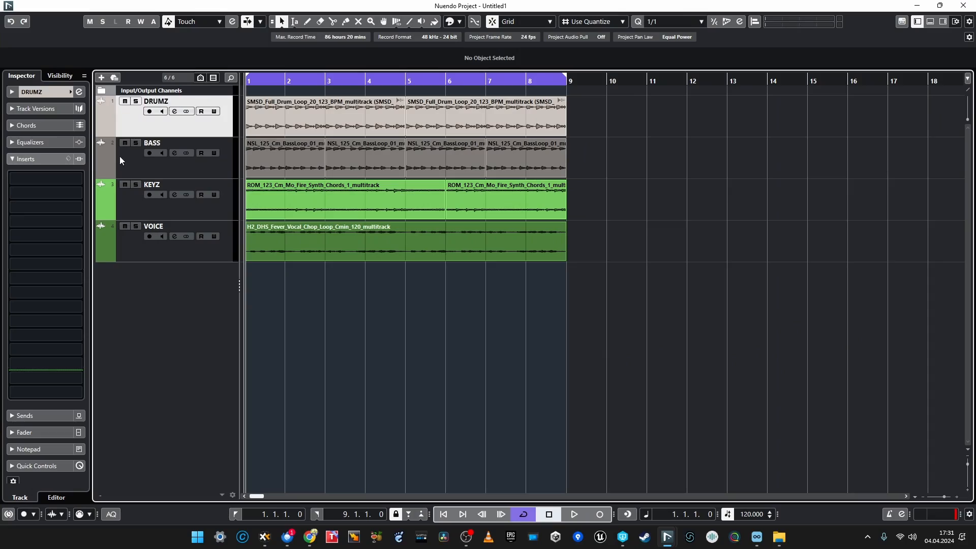
pyautogui.click(122, 150)
pyautogui.click(135, 121)
pyautogui.click(135, 203)
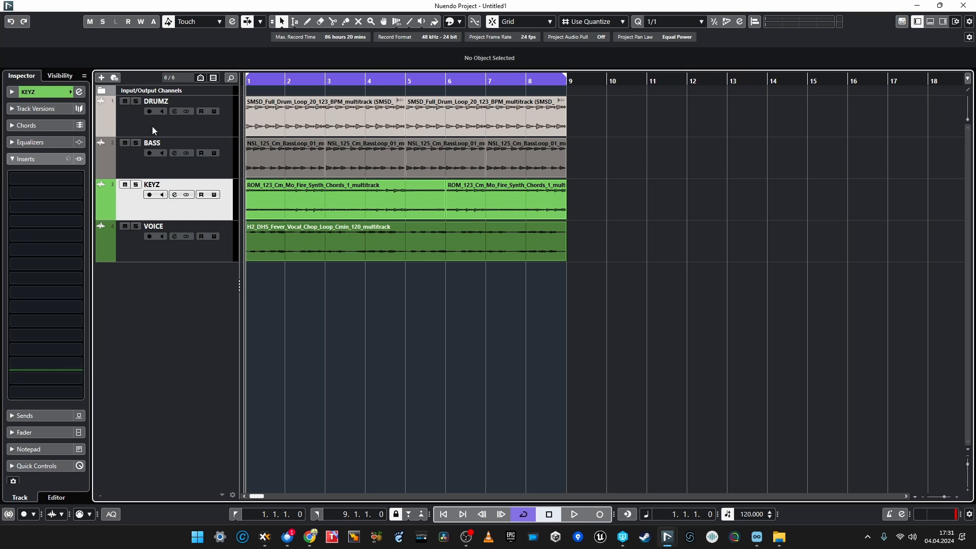
pyautogui.click(123, 235)
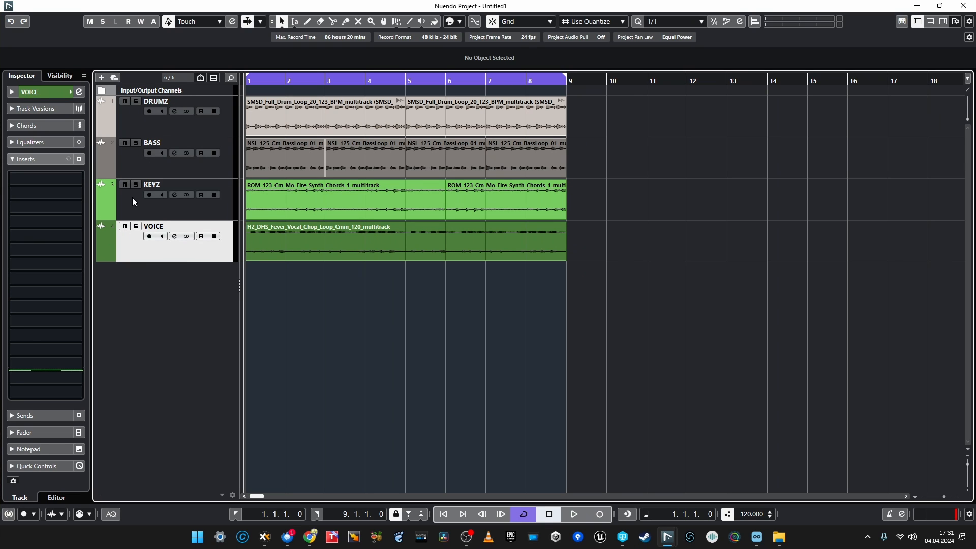
pyautogui.click(132, 206)
pyautogui.moveTo(654, 220); pyautogui.dragTo(225, 121)
pyautogui.click(444, 319)
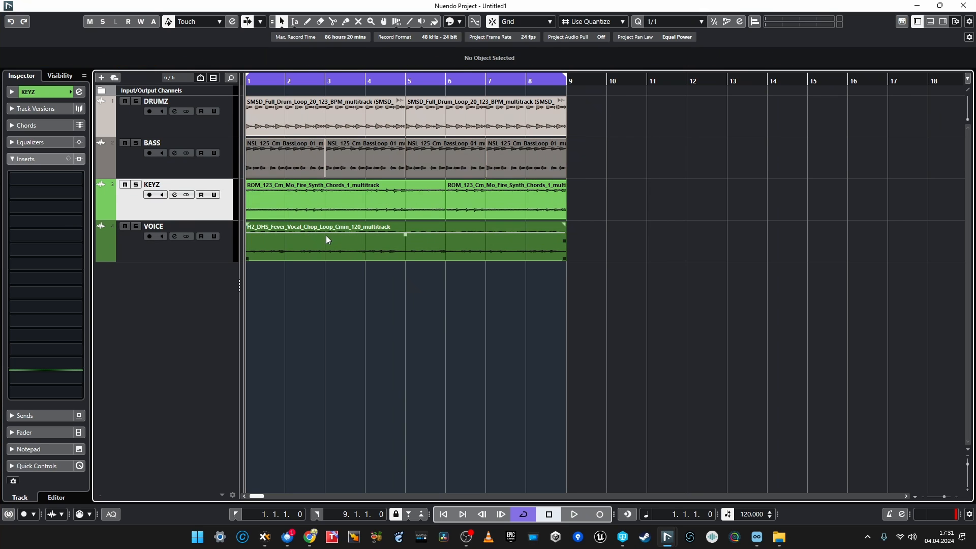
pyautogui.click(158, 247)
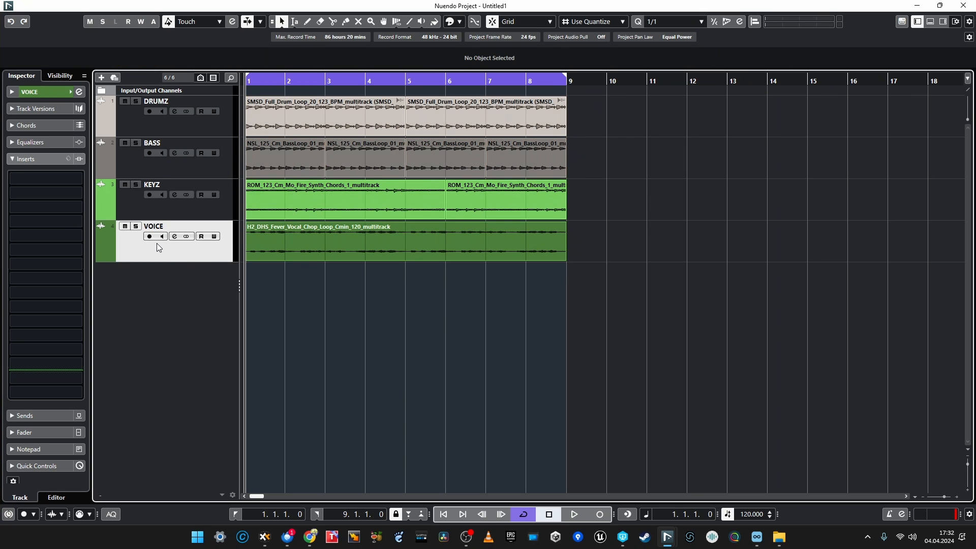
# Insert the pure:unmask plugin on the BASS track, continue in trial mode and close its window.
pyautogui.click(132, 166)
pyautogui.click(48, 181)
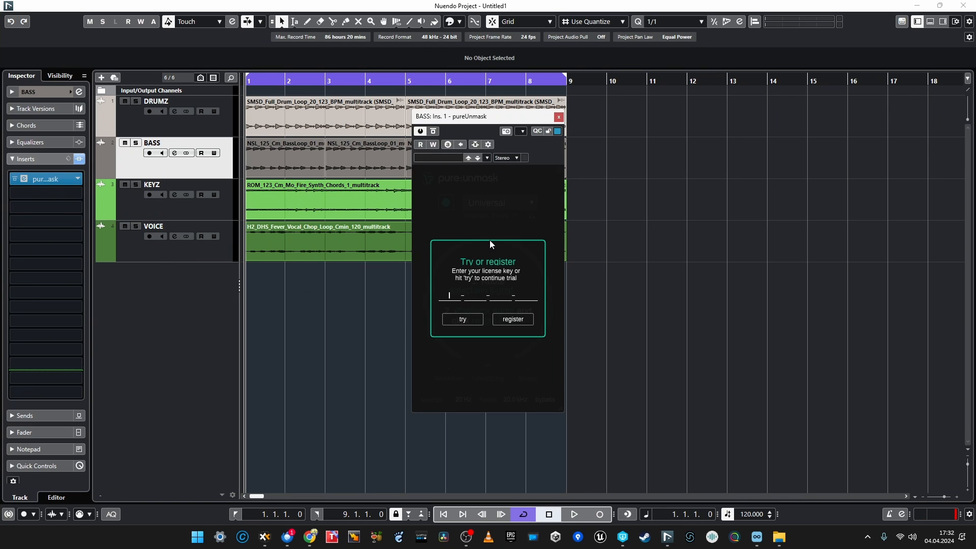
pyautogui.click(462, 318)
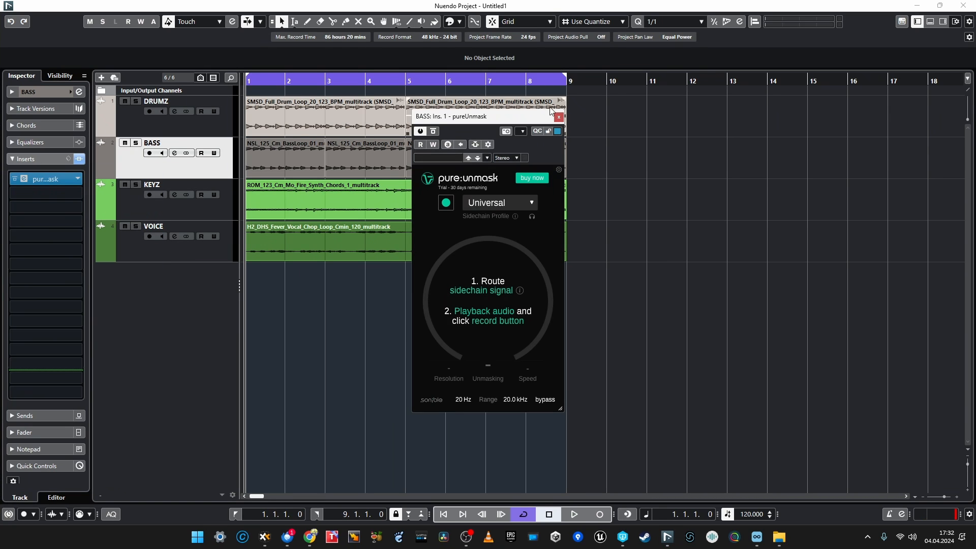
pyautogui.click(559, 118)
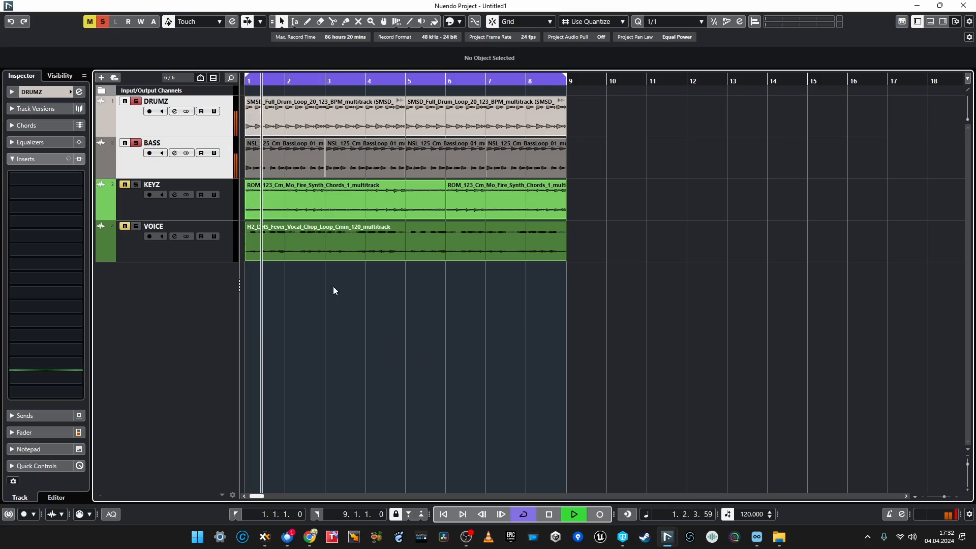
# Activate side-chaining in the BASS track's pure:unmask and route a send from the DRUMZ track to it.
pyautogui.click(139, 162)
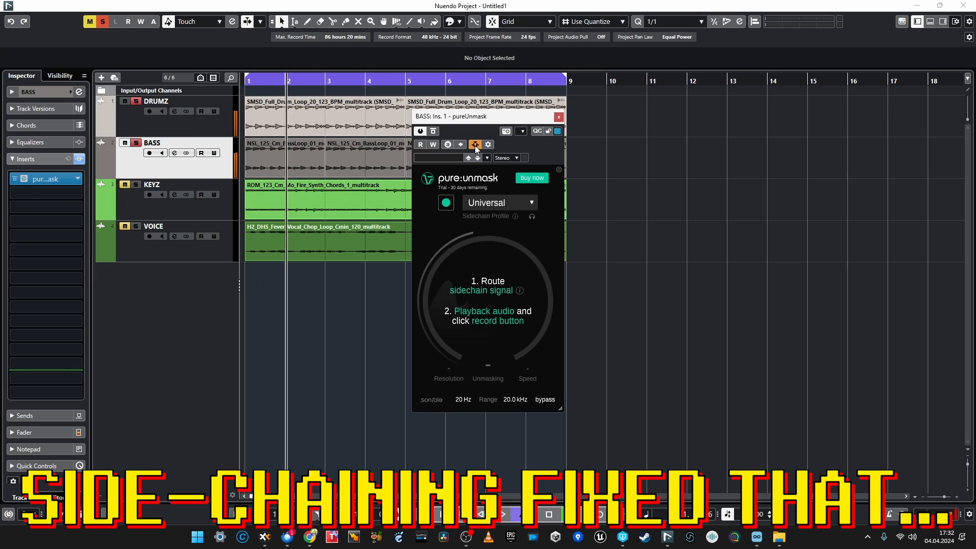
pyautogui.press('space')
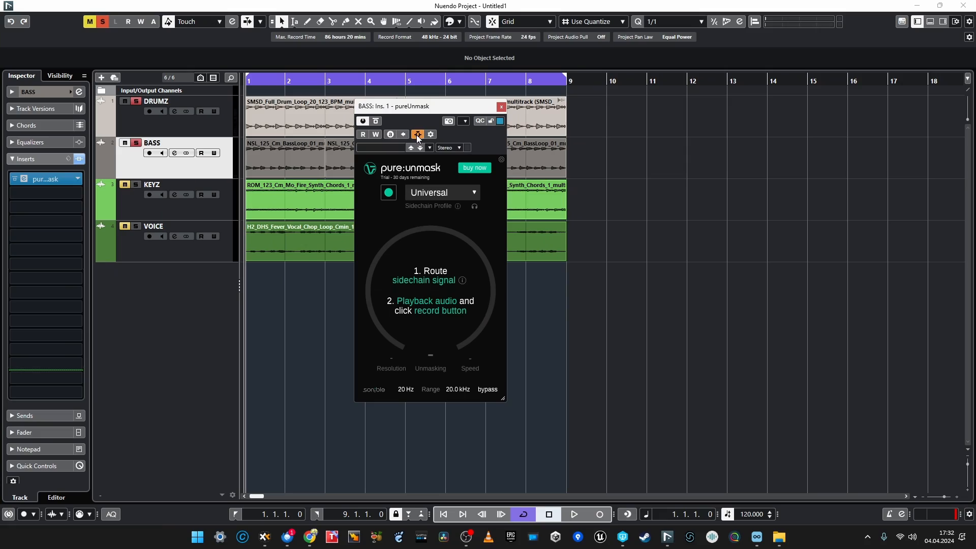
pyautogui.click(184, 121)
pyautogui.click(58, 416)
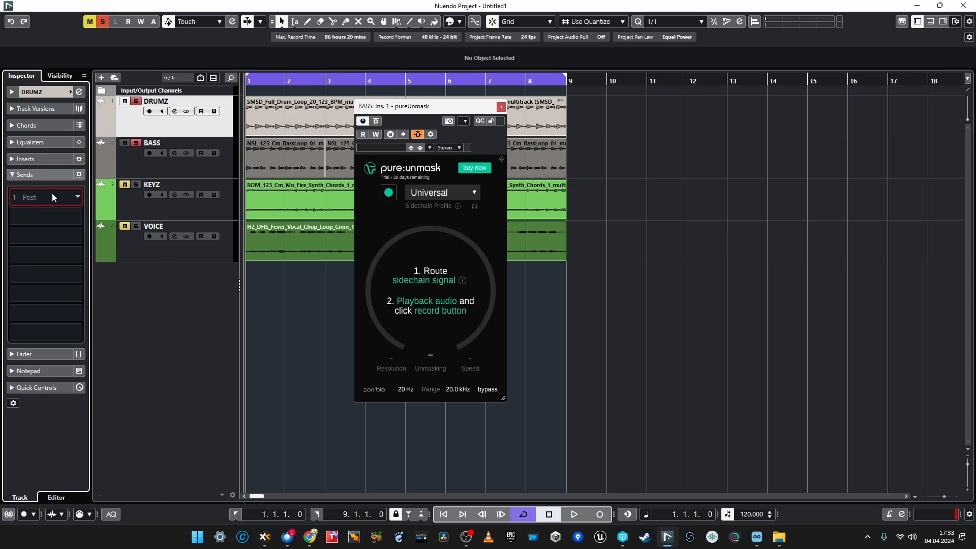
pyautogui.click(52, 193)
pyautogui.click(71, 491)
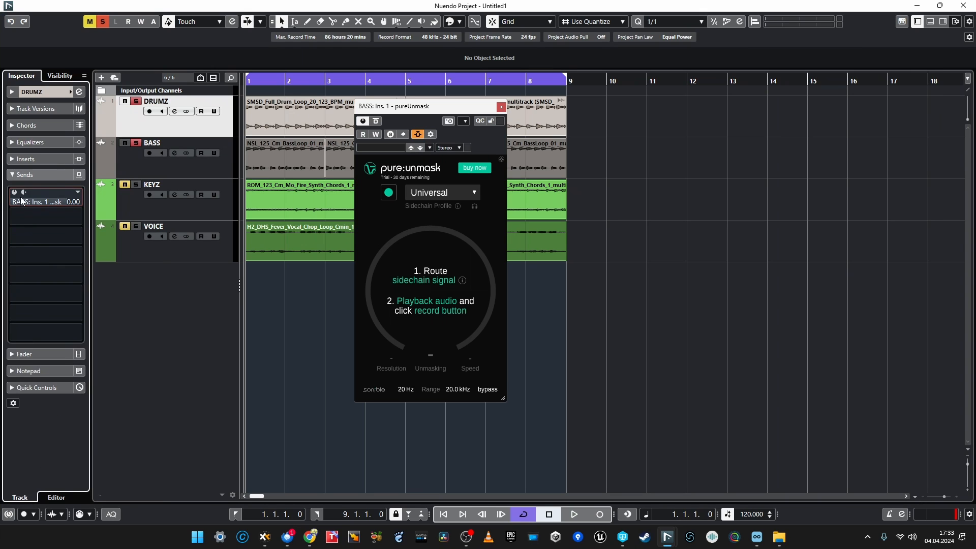
# Set the sidechain profile to Bass and let pure:unmask learn from the playing drums and bass.
pyautogui.click(428, 193)
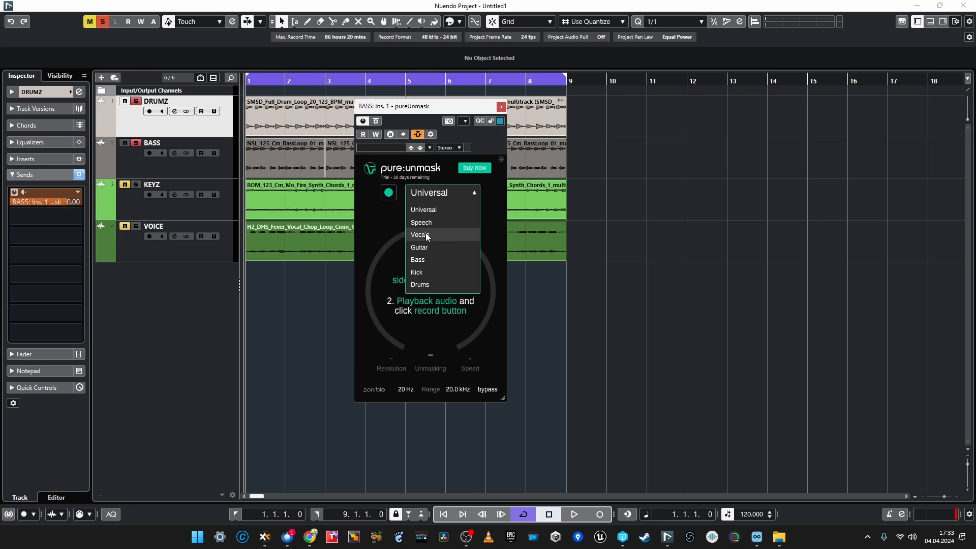
pyautogui.click(416, 260)
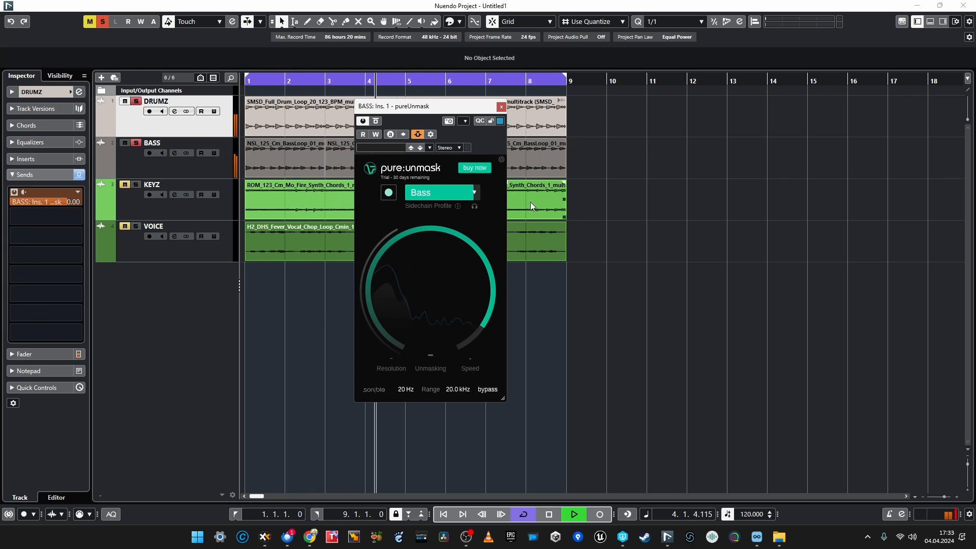
pyautogui.moveTo(437, 112); pyautogui.dragTo(781, 102)
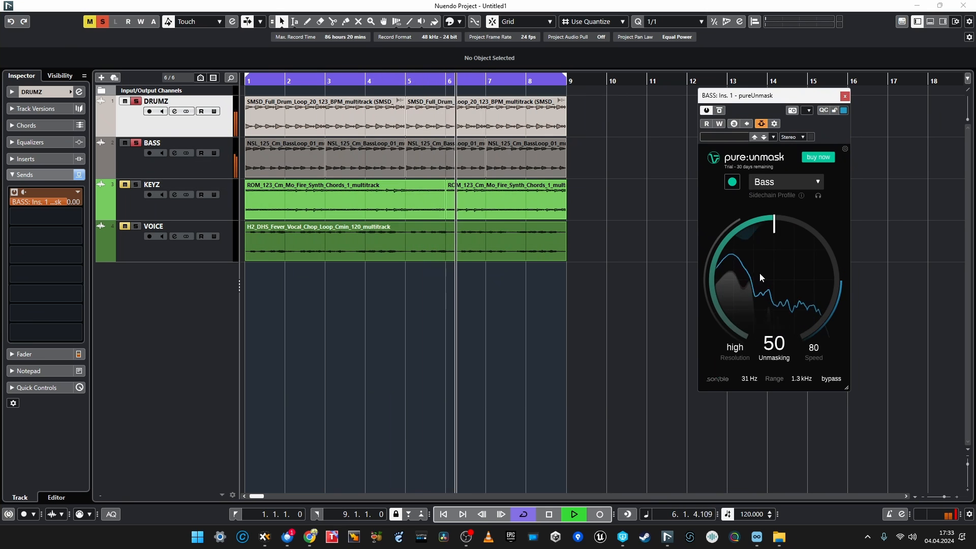
pyautogui.press('space')
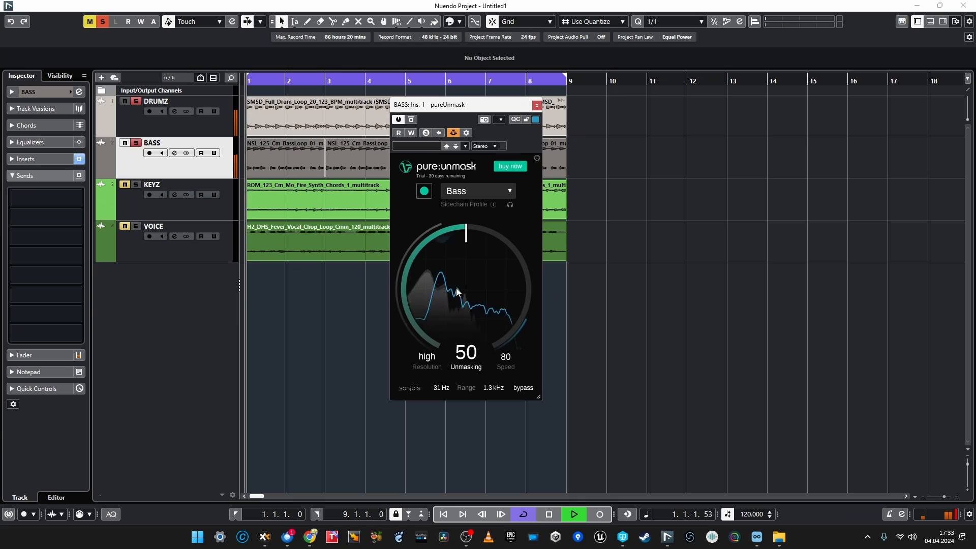
# Set Unmasking to 100 and Speed to 100 in the BASS track's pure:unmask.
pyautogui.moveTo(456, 288); pyautogui.dragTo(456, 222)
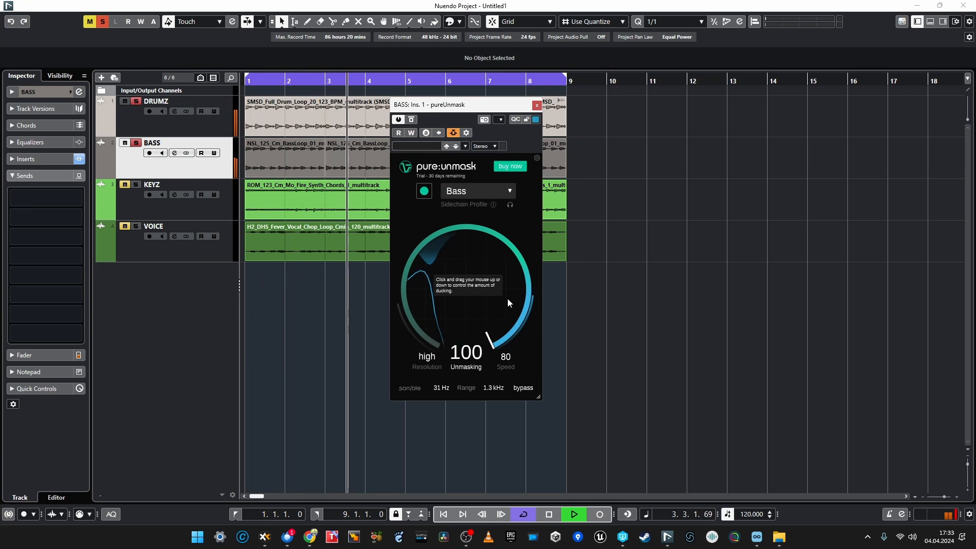
pyautogui.moveTo(506, 356); pyautogui.dragTo(519, 199)
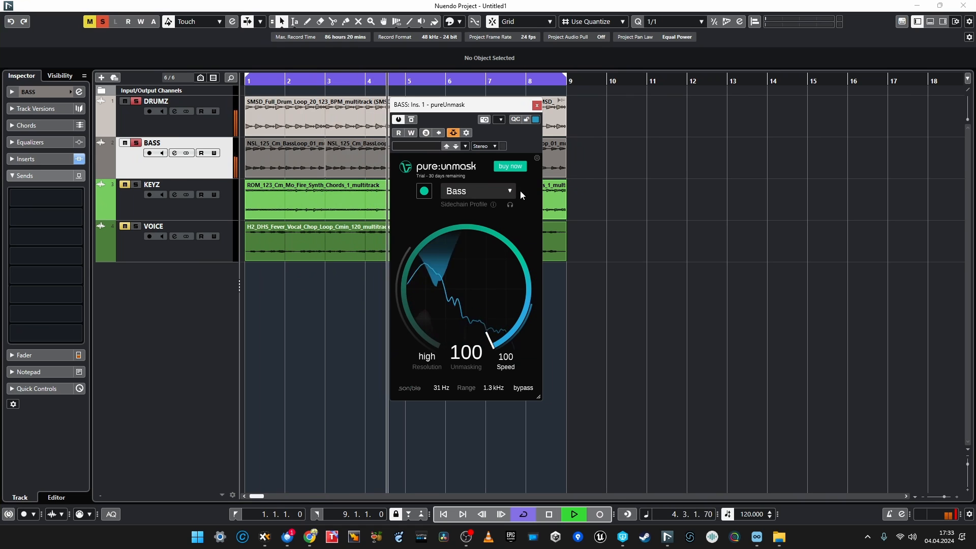
pyautogui.moveTo(520, 191); pyautogui.dragTo(498, 547)
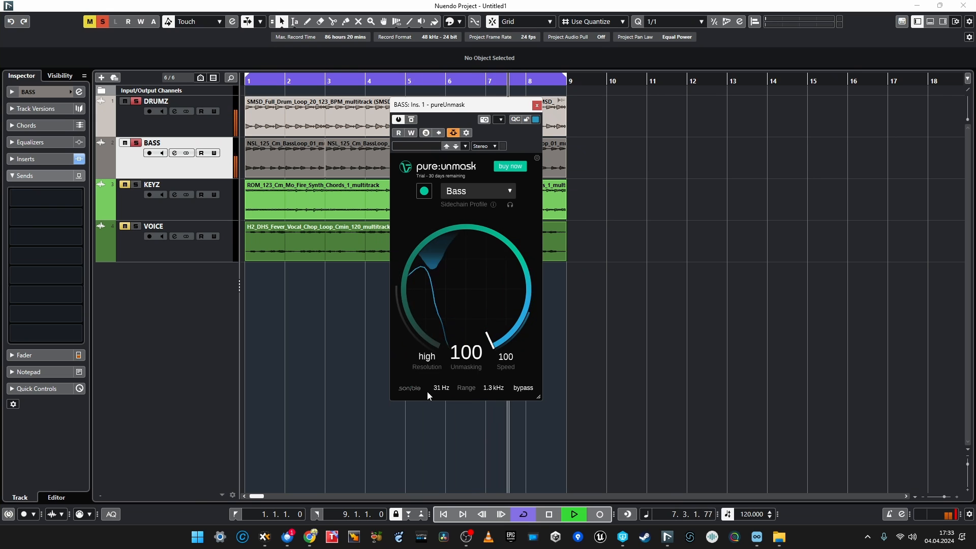
# Widen the processing range of the BASS track's pure:unmask to 20 Hz–20.0 kHz.
pyautogui.moveTo(439, 389); pyautogui.dragTo(416, 435)
pyautogui.moveTo(487, 388); pyautogui.dragTo(504, 306)
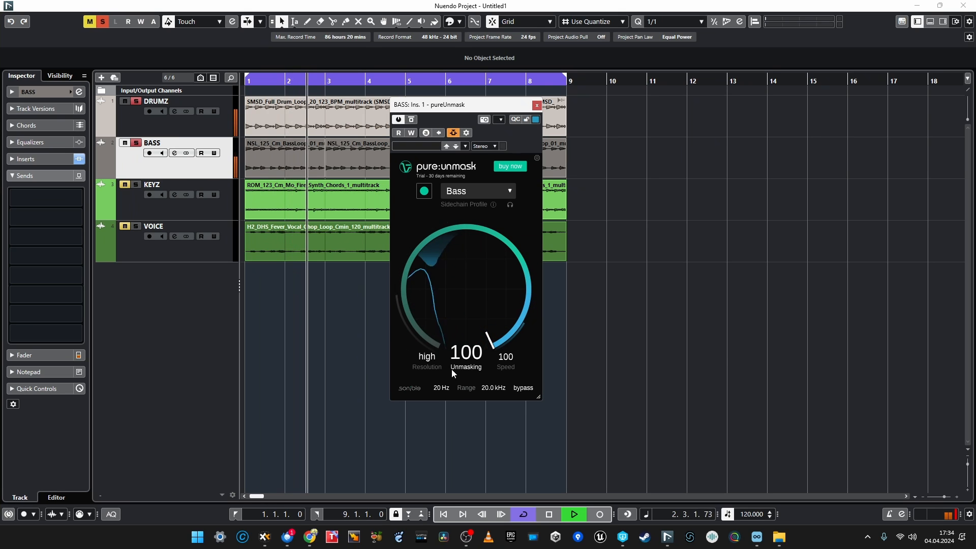
pyautogui.moveTo(432, 362)
pyautogui.mouseDown()
pyautogui.moveTo(434, 346)
pyautogui.moveTo(416, 425)
pyautogui.moveTo(422, 374)
pyautogui.mouseUp()
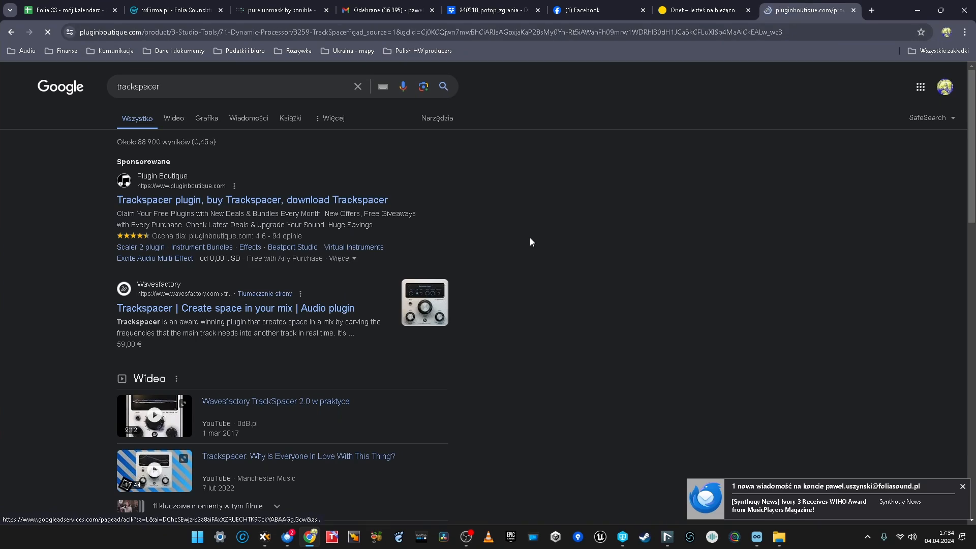
# Look over the Trackspacer product page on Plugin Boutique in the browser.
pyautogui.click(962, 486)
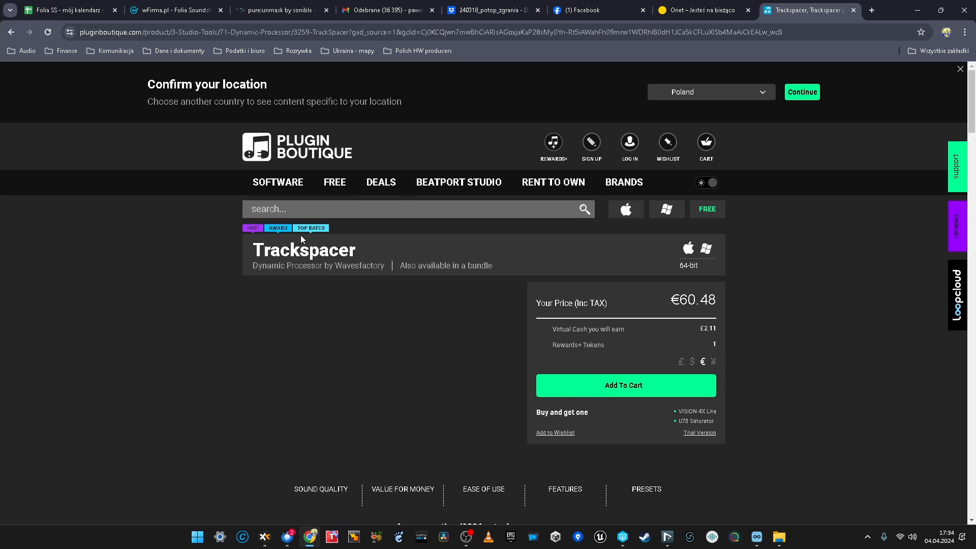
pyautogui.scroll(-1, 358, 275)
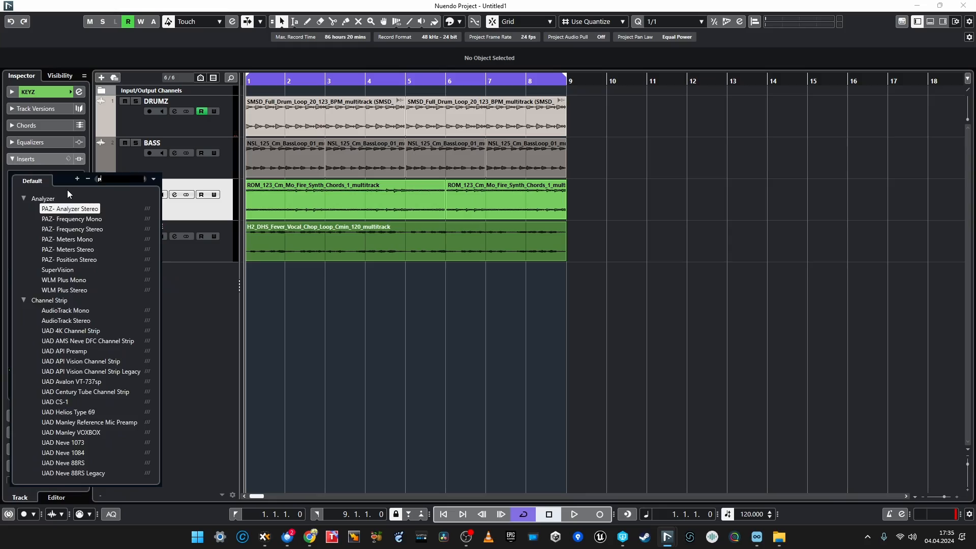
# Insert pure:unmask on the KEYZ track in Nuendo and route a second DRUMZ send to its side-chain input.
pyautogui.write('pure')
pyautogui.press('Return')
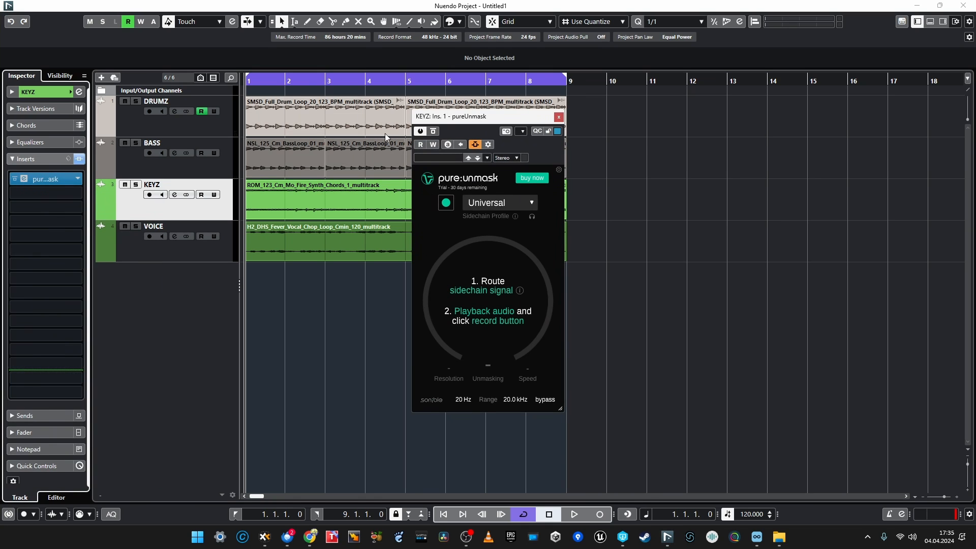
pyautogui.click(177, 126)
pyautogui.click(29, 416)
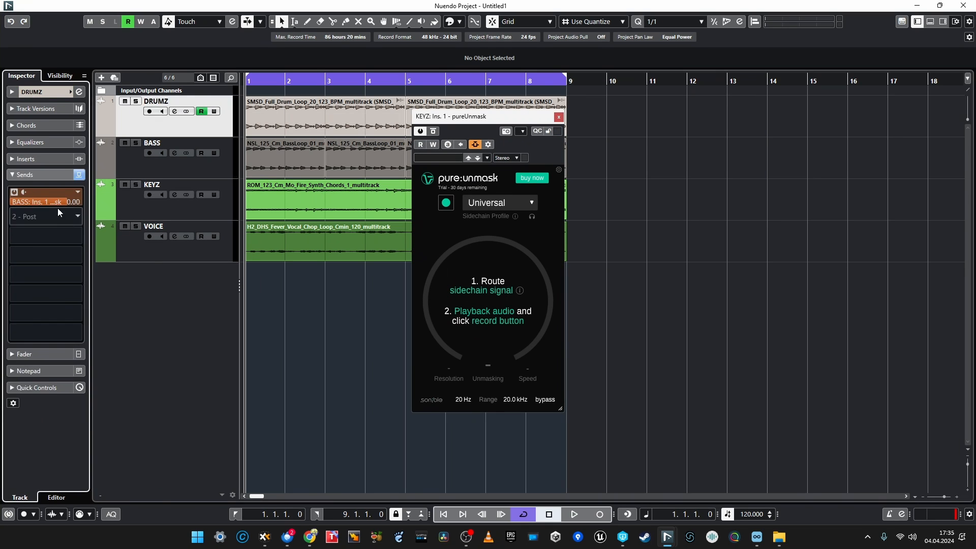
pyautogui.click(51, 218)
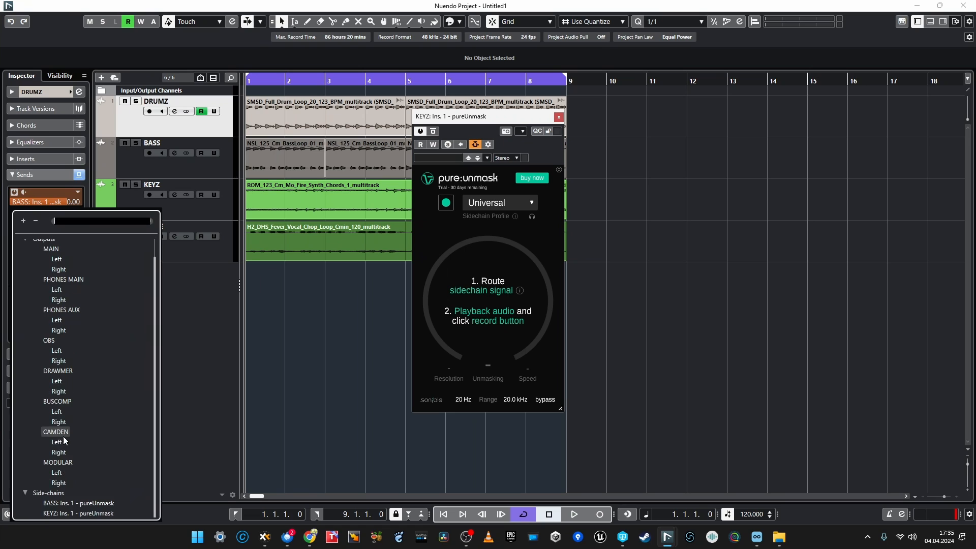
pyautogui.click(65, 513)
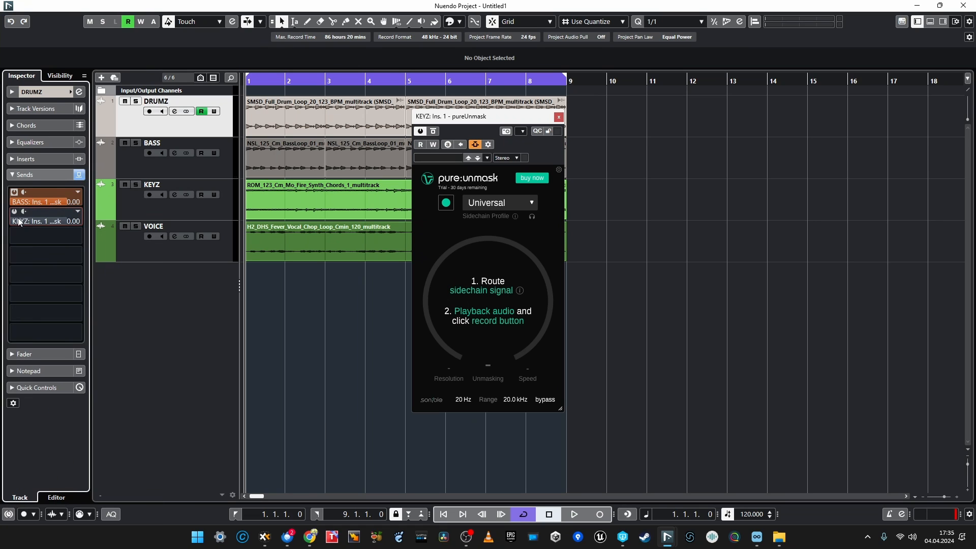
# Route a send from the BASS track to the side-chain input of pure:unmask on KEYZ.
pyautogui.click(143, 161)
pyautogui.click(41, 202)
pyautogui.scroll(-1, 53, 457)
pyautogui.click(60, 497)
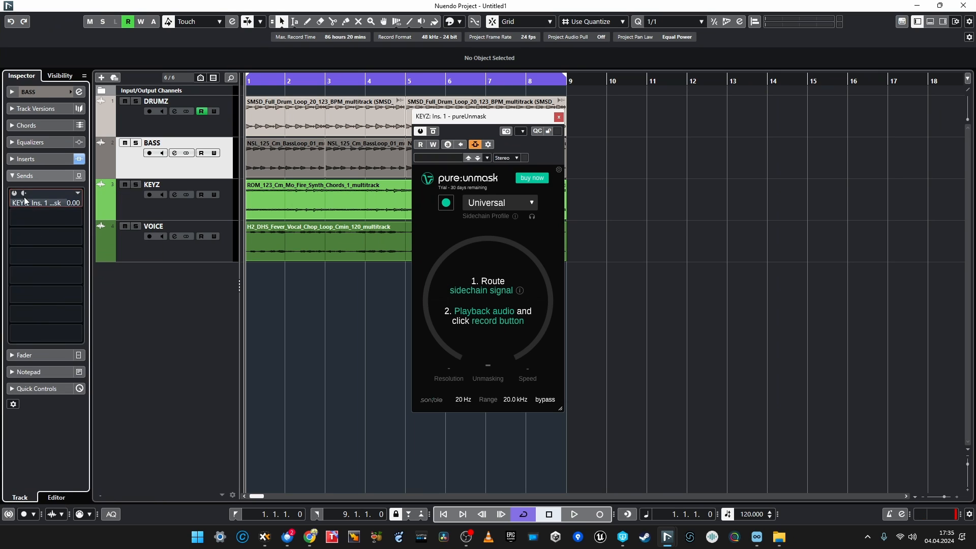
# Solo the DRUMZ, BASS and KEYZ tracks together.
pyautogui.click(120, 203)
pyautogui.click(149, 114)
pyautogui.keyDown('shift'); pyautogui.click(136, 126); pyautogui.keyUp('shift')
pyautogui.press('s')
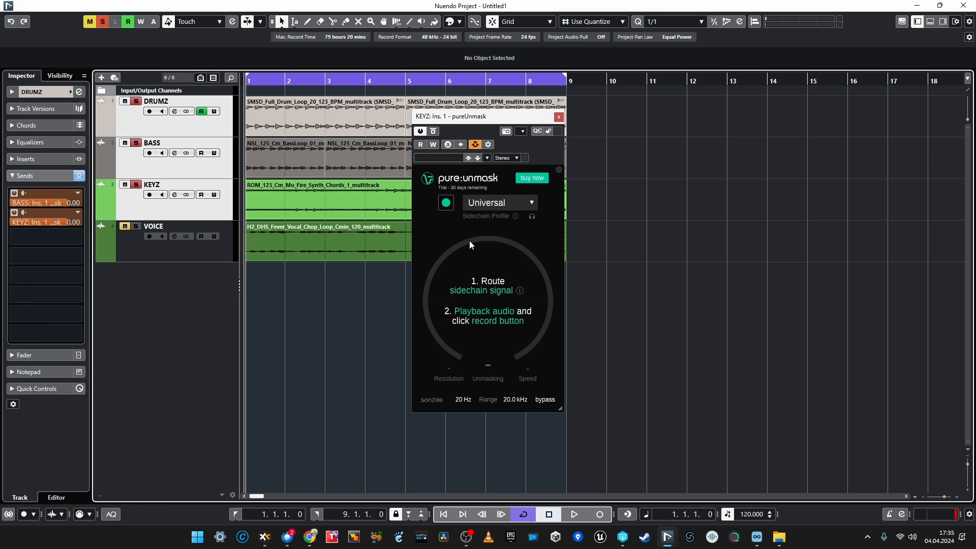
# Let pure:unmask on KEYZ learn from the playing tracks, keeping the Universal sidechain profile.
pyautogui.click(449, 203)
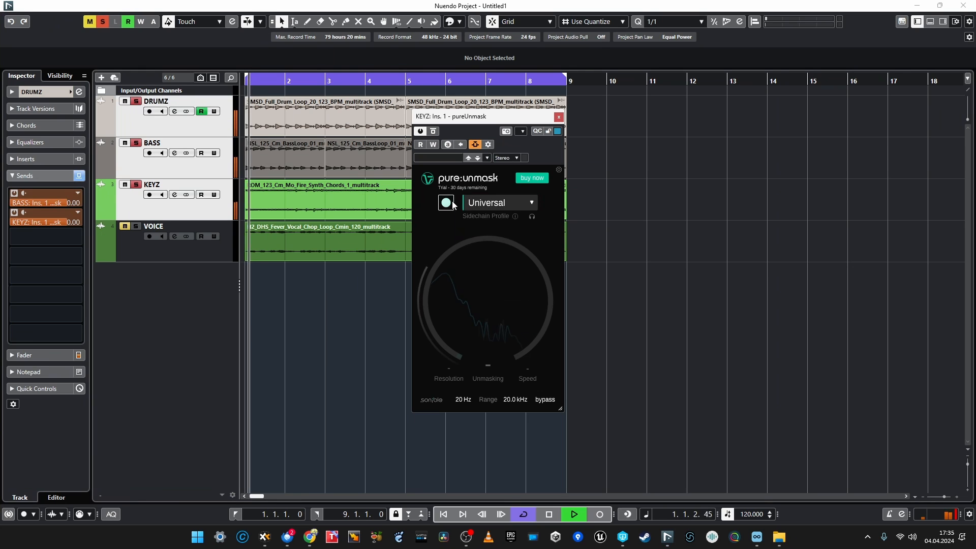
pyautogui.click(492, 204)
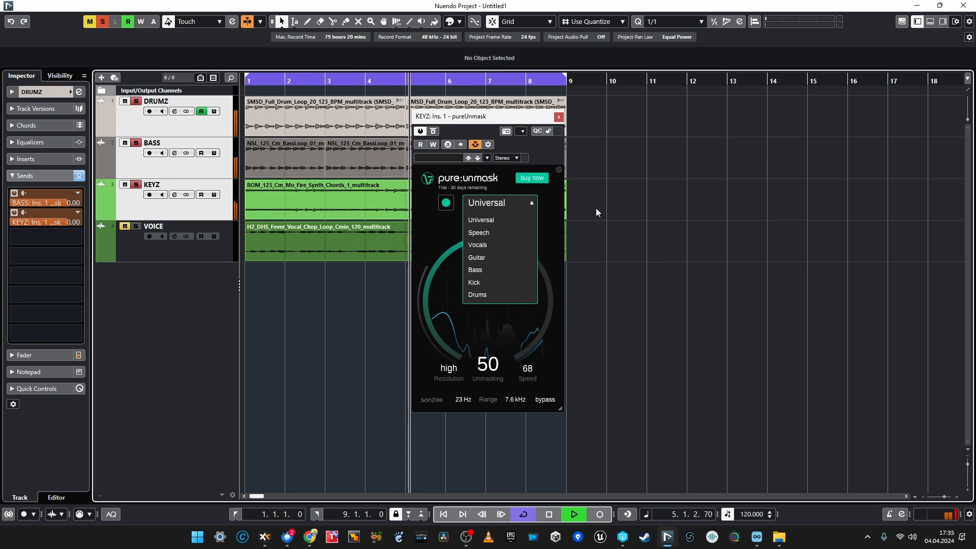
pyautogui.click(426, 236)
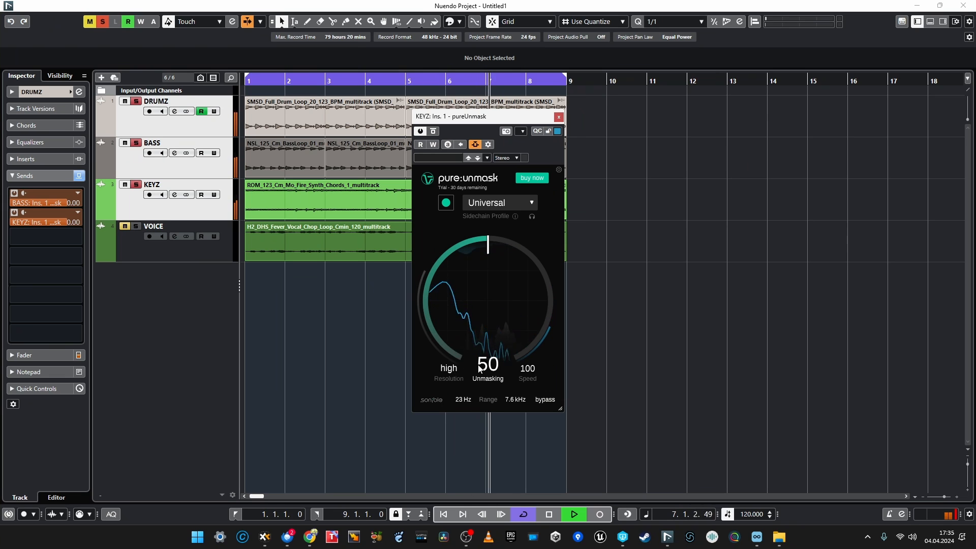
# Raise Unmasking to 100 with Speed at 100 in the KEYZ track's pure:unmask.
pyautogui.moveTo(505, 301); pyautogui.dragTo(563, 119)
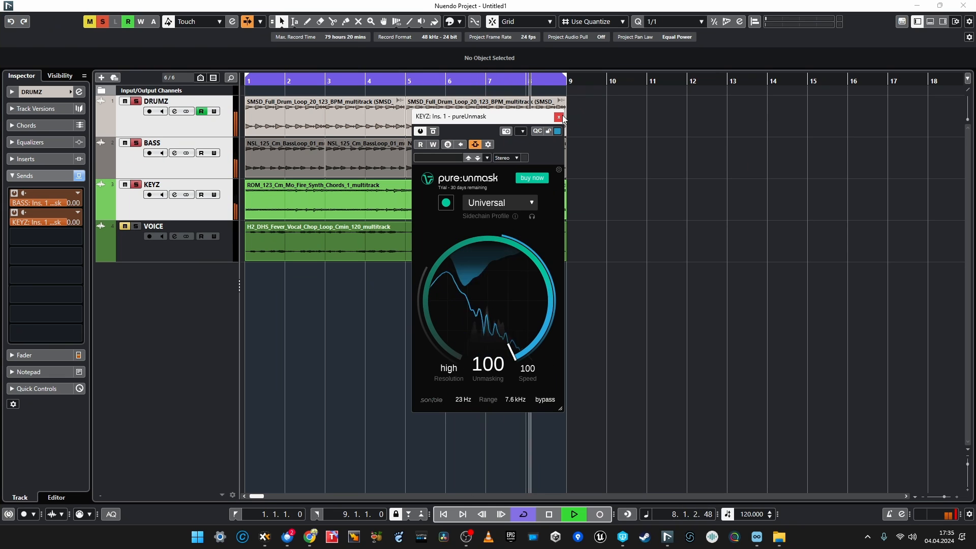
pyautogui.moveTo(521, 300); pyautogui.dragTo(524, 340)
pyautogui.moveTo(525, 346); pyautogui.dragTo(525, 349)
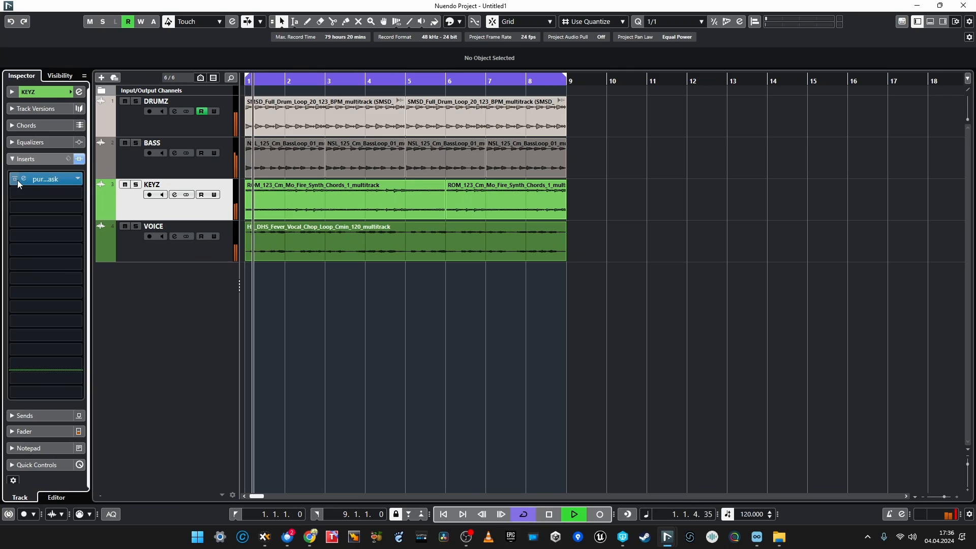
# Set Unmasking to 70 in the KEYZ track's pure:unmask while soloing KEYZ with VOICE, and clear the solos.
pyautogui.click(18, 180)
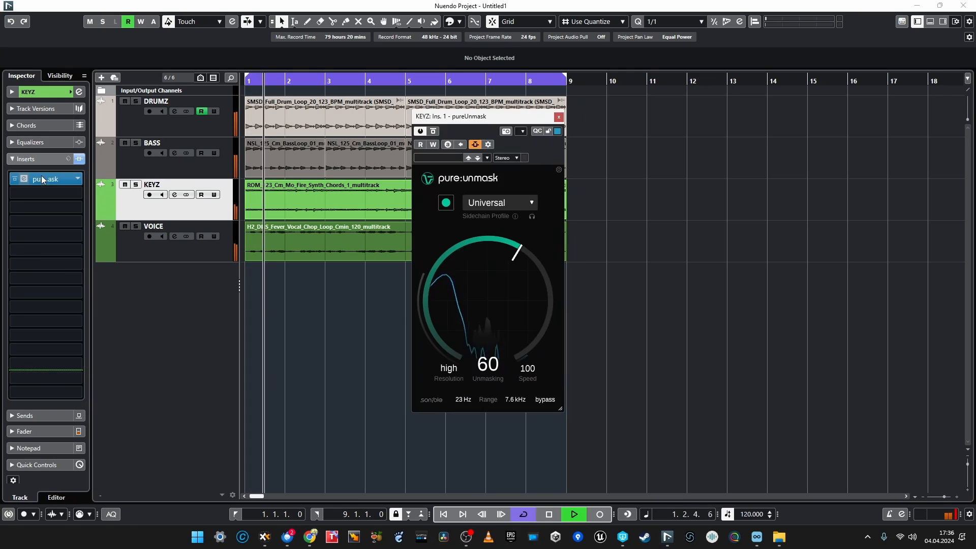
pyautogui.press('s')
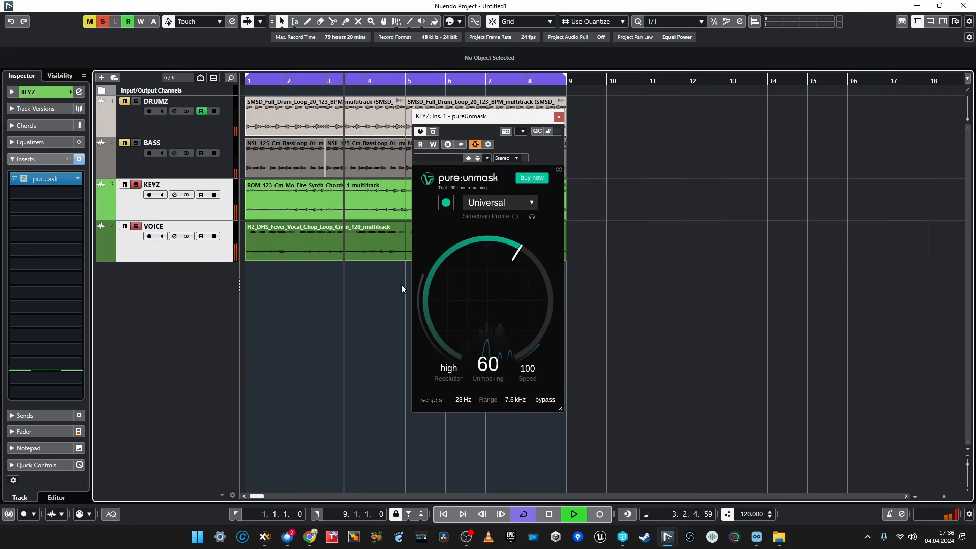
pyautogui.moveTo(465, 285); pyautogui.dragTo(472, 272)
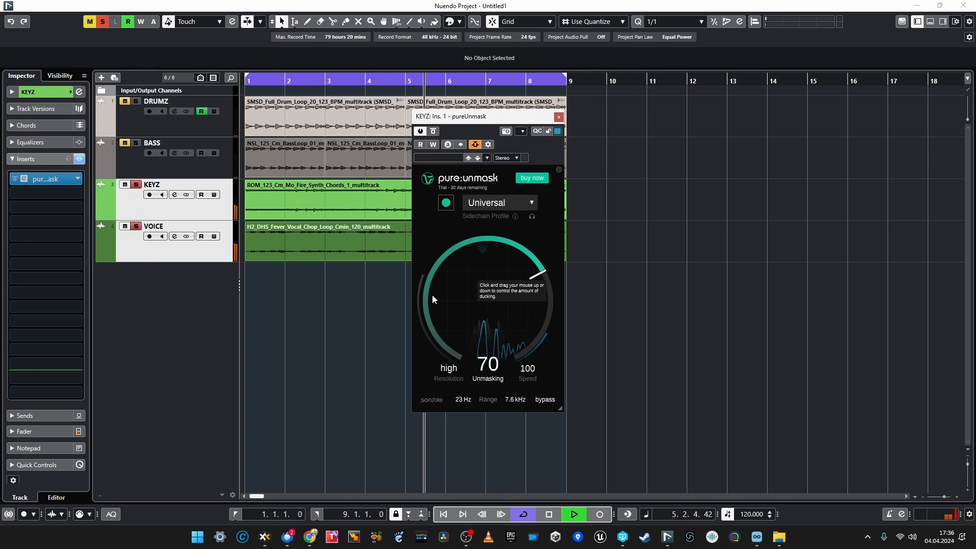
pyautogui.press('s')
pyautogui.click(344, 314)
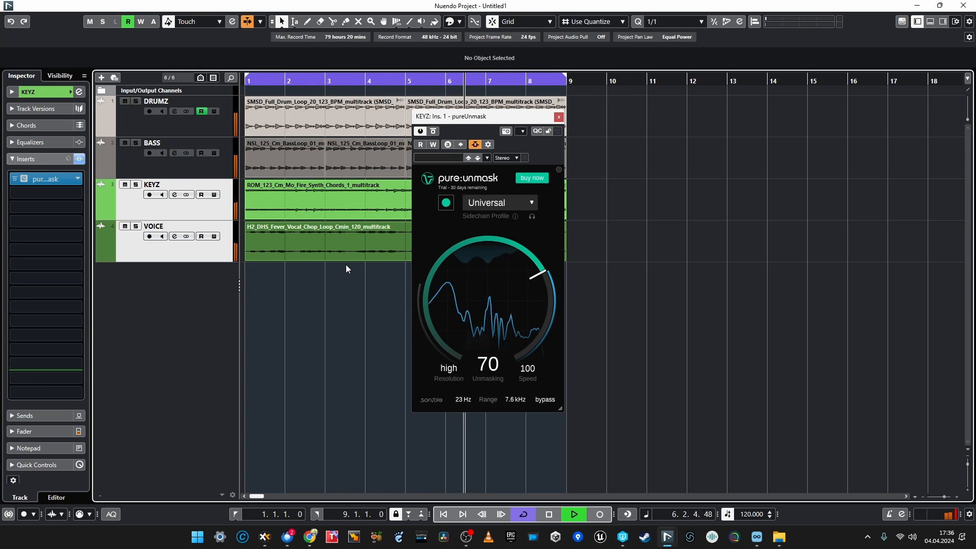
pyautogui.click(559, 117)
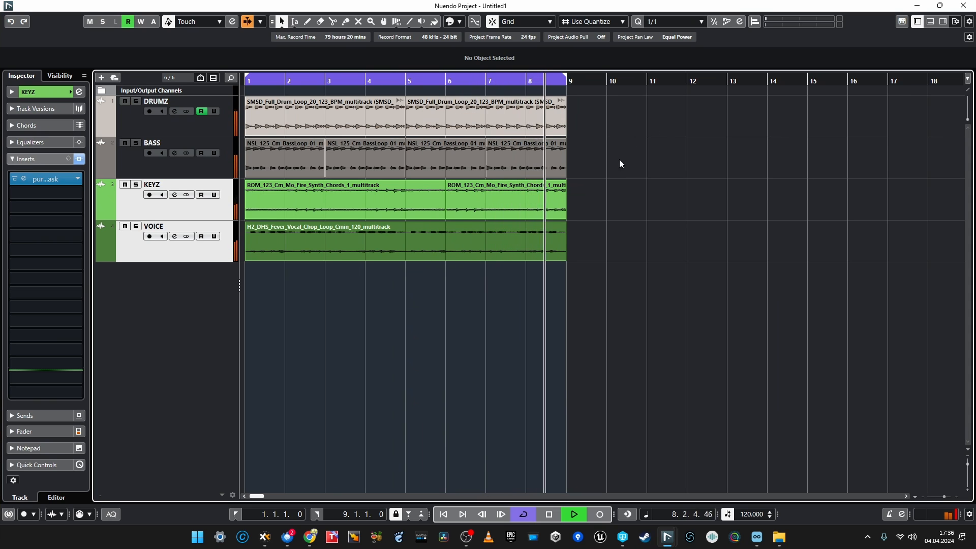
# Compare the full mix with and without pure:unmask by repeatedly bypassing and re-enabling all inserts in the MixConsole.
pyautogui.press('F3')
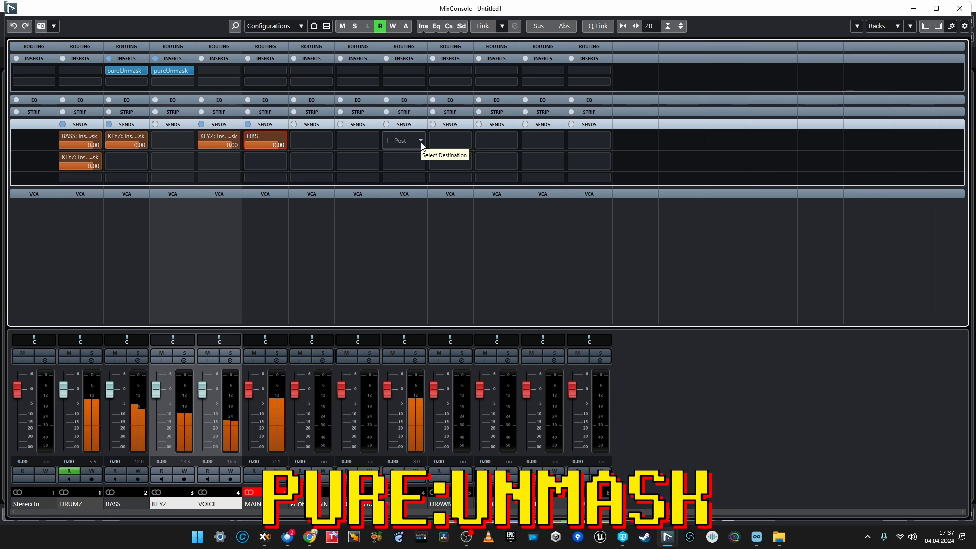
pyautogui.press('b')
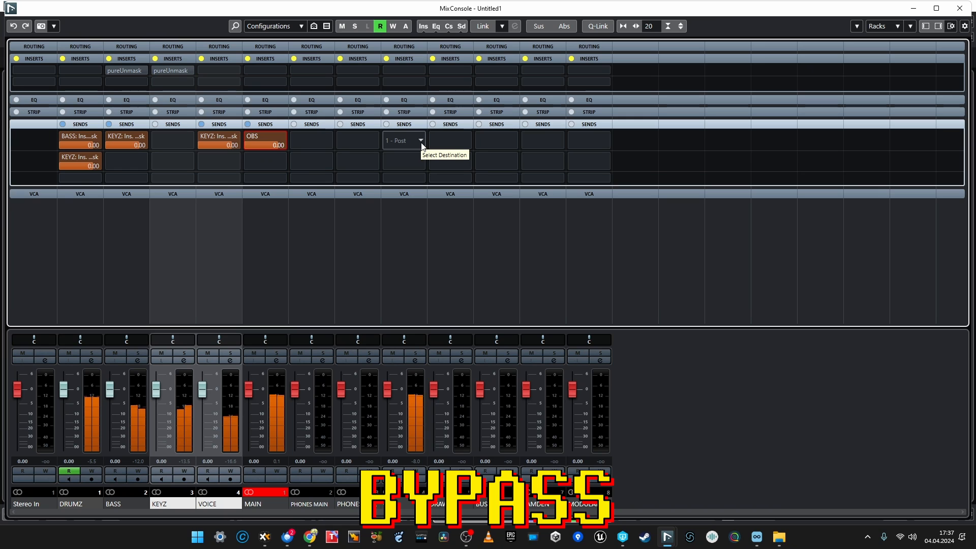
pyautogui.press('b')
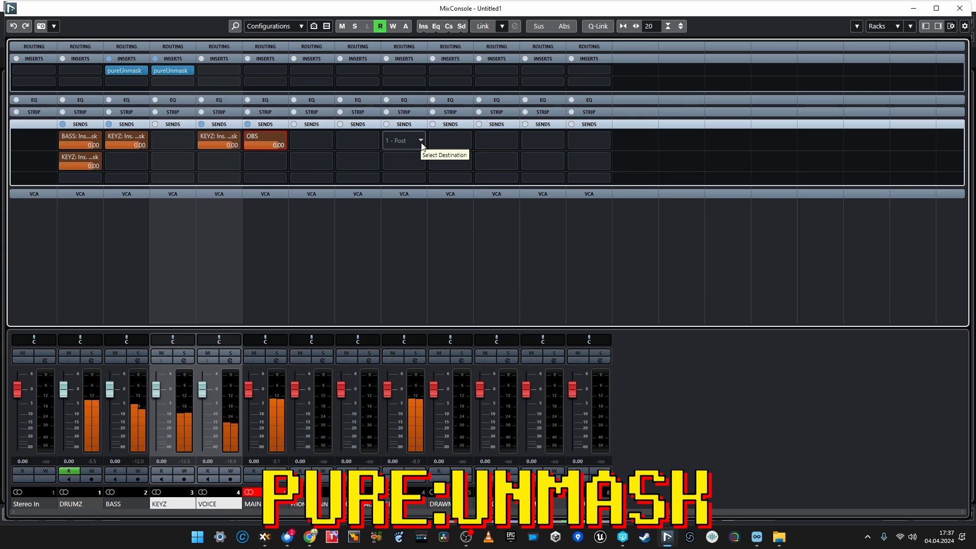
pyautogui.press('b')
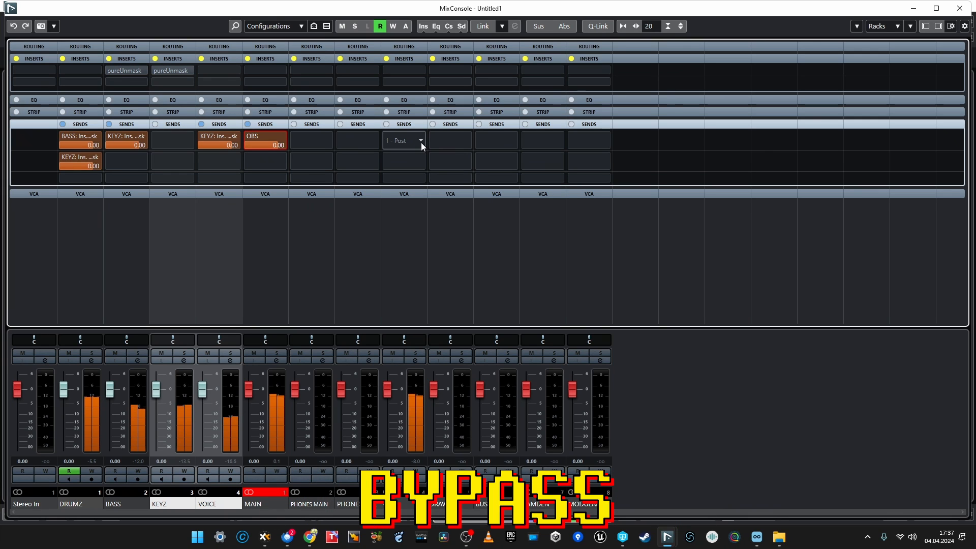
pyautogui.press('b')
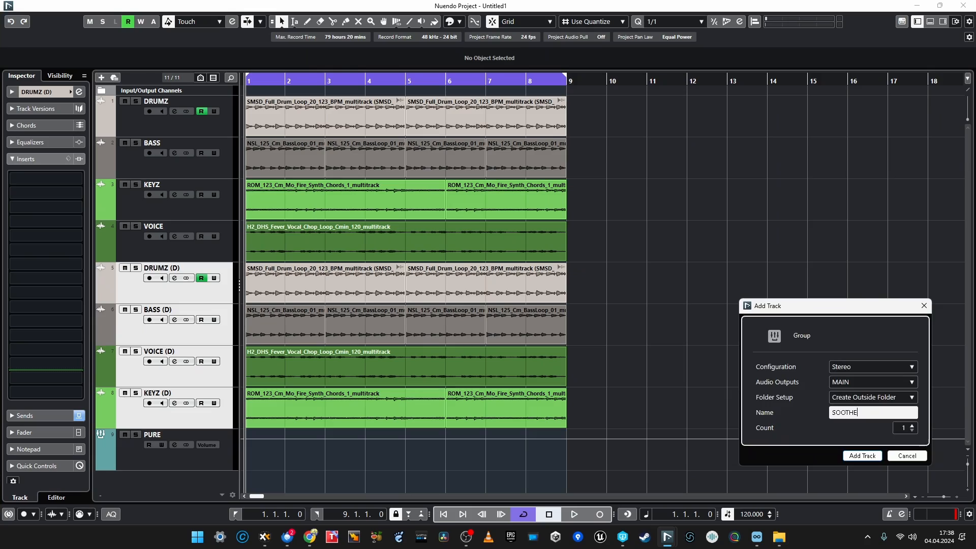
# Move the SOOTHE track below the PURE track.
pyautogui.press('Return')
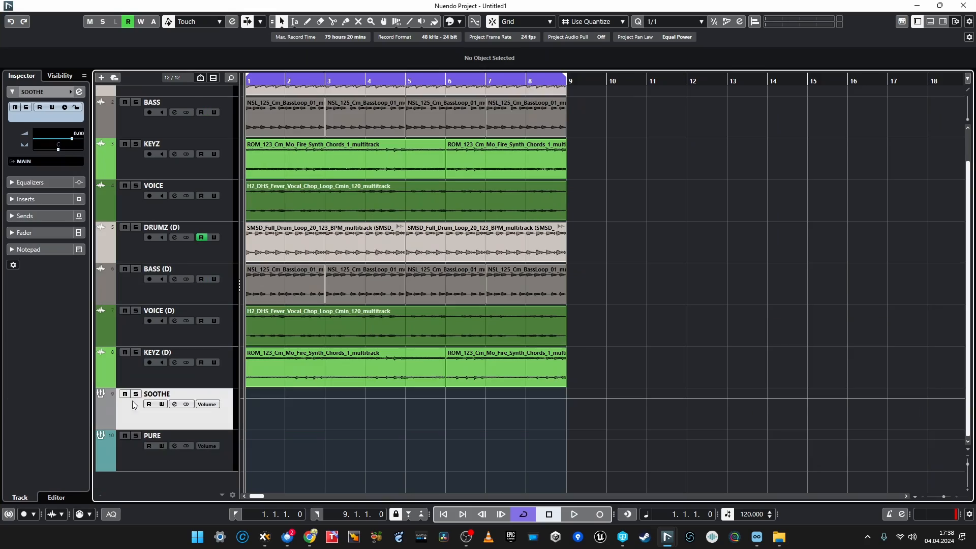
pyautogui.moveTo(122, 451); pyautogui.dragTo(117, 447)
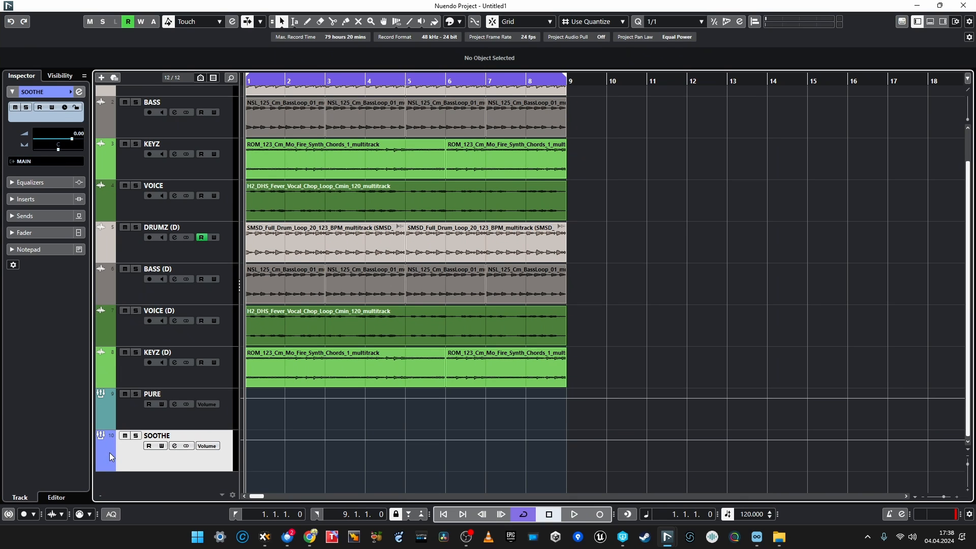
# Compare the pure:unmask and soothe2 mixes by alternately soloing the PURE and SOOTHE tracks during playback.
pyautogui.press('Up')
pyautogui.press('s')
pyautogui.click(133, 460)
pyautogui.click(124, 414)
pyautogui.click(127, 456)
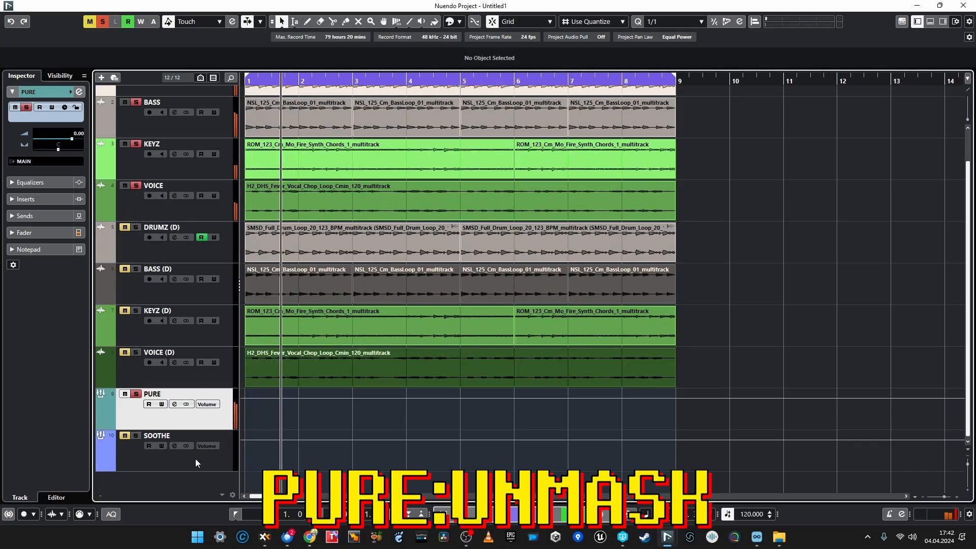
pyautogui.click(166, 456)
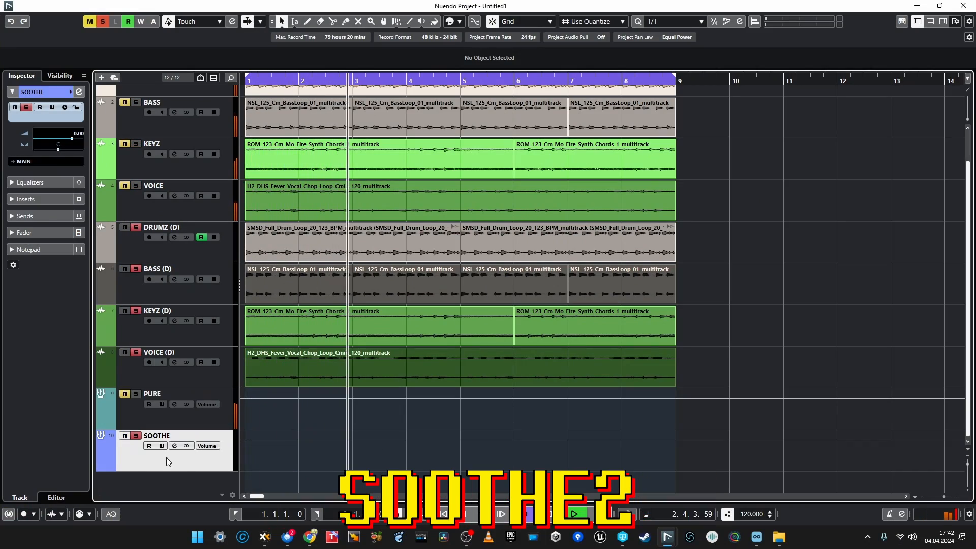
pyautogui.click(144, 424)
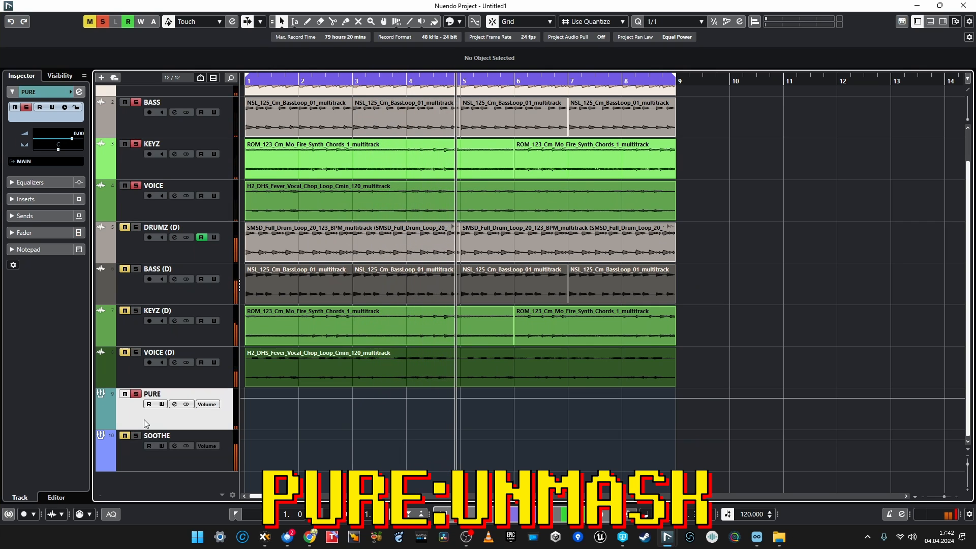
pyautogui.click(142, 459)
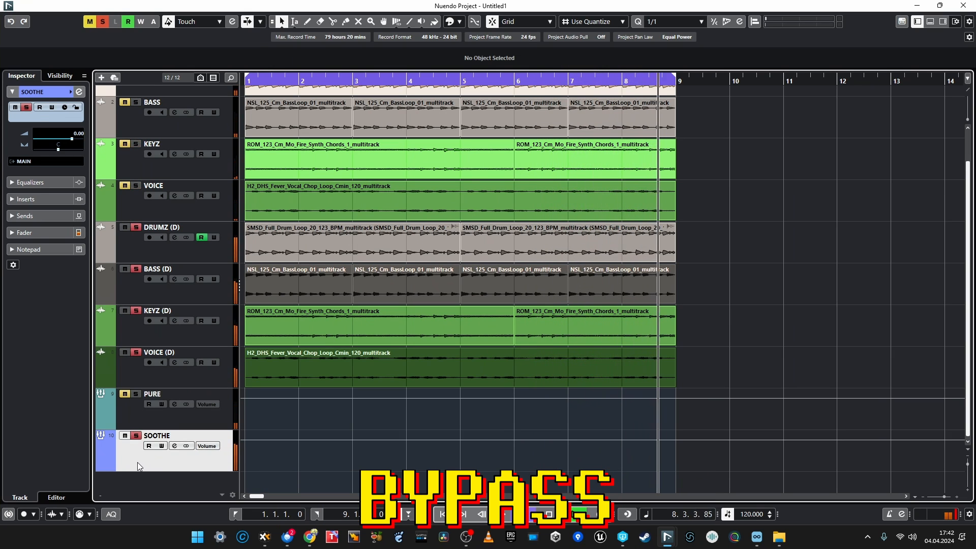
pyautogui.press('space')
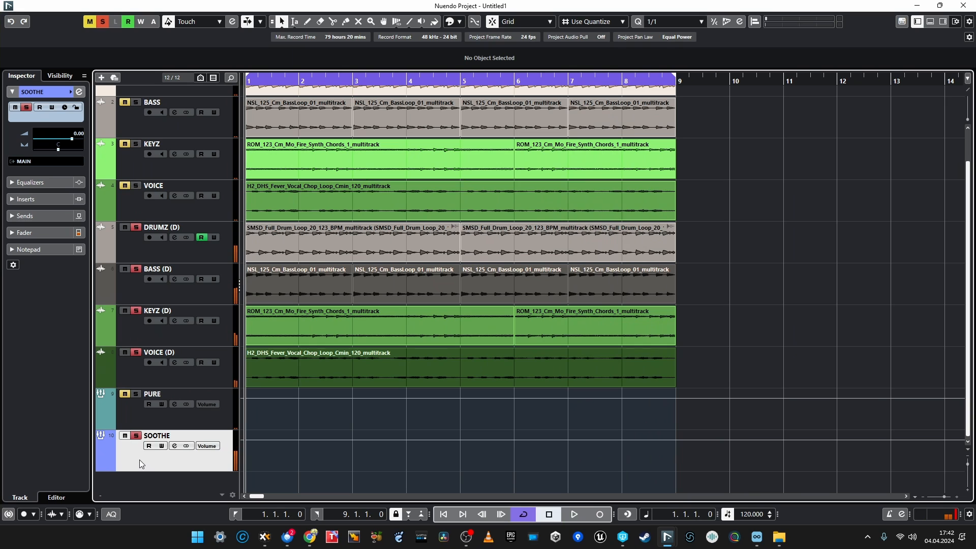
# Inspect the inserts of the PURE track and the pure:unmask settings on the KEYZ track.
pyautogui.click(132, 419)
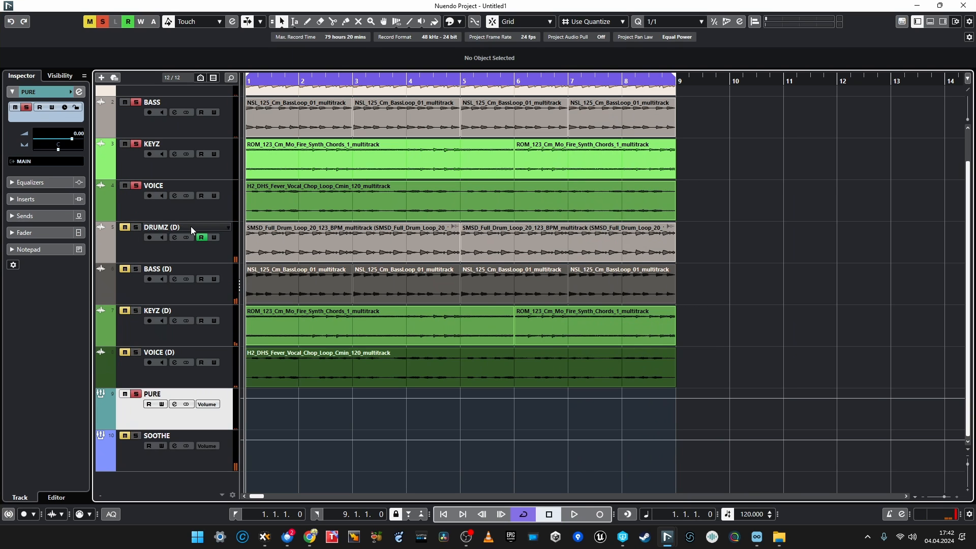
pyautogui.click(42, 199)
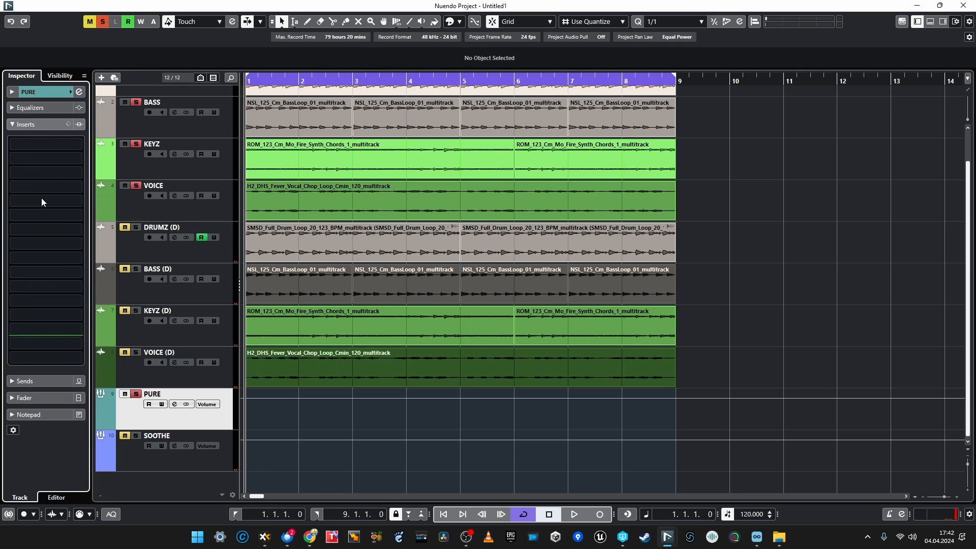
pyautogui.scroll(2, 189, 301)
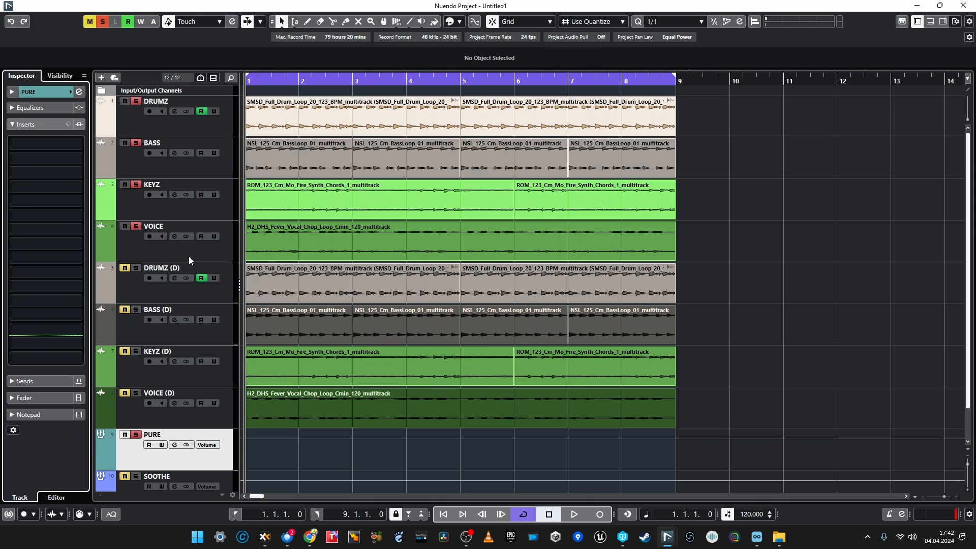
pyautogui.click(126, 212)
pyautogui.click(21, 181)
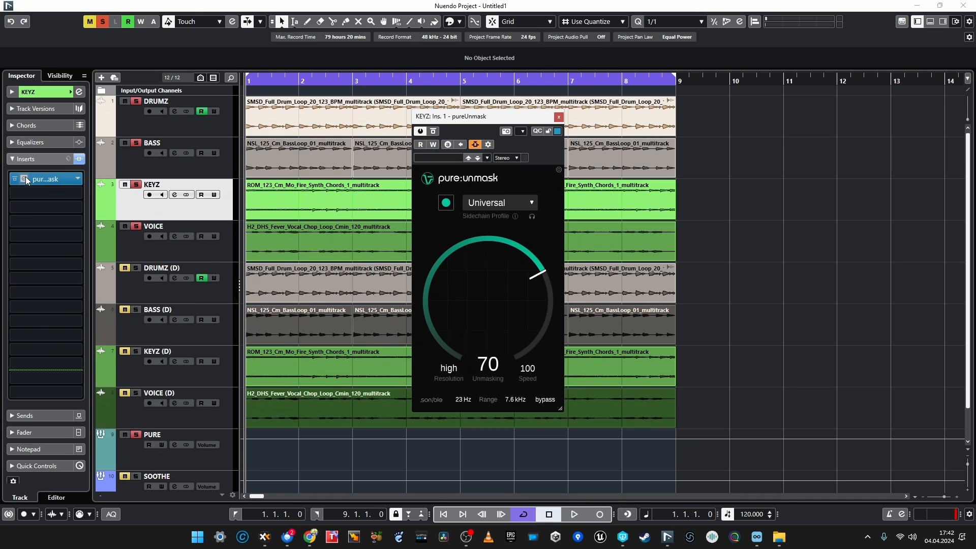
pyautogui.click(558, 118)
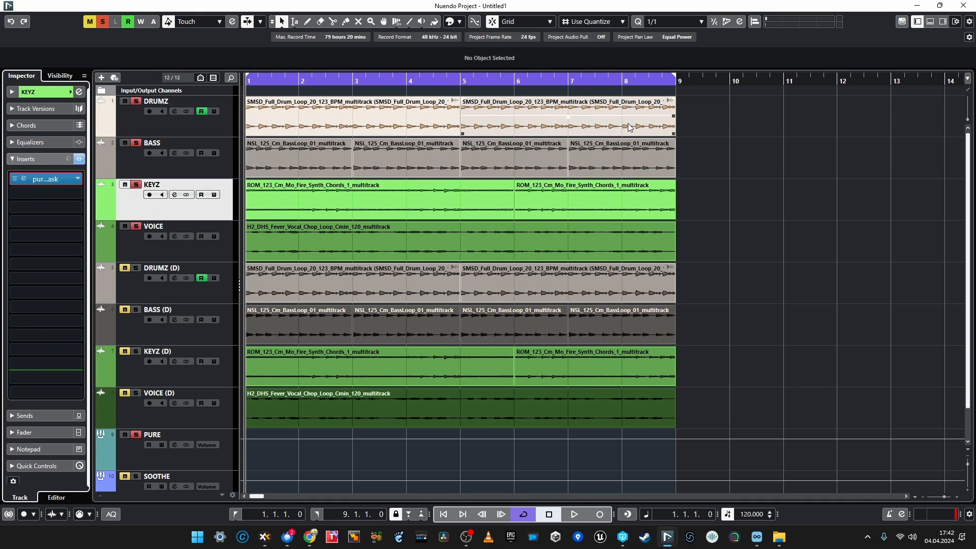